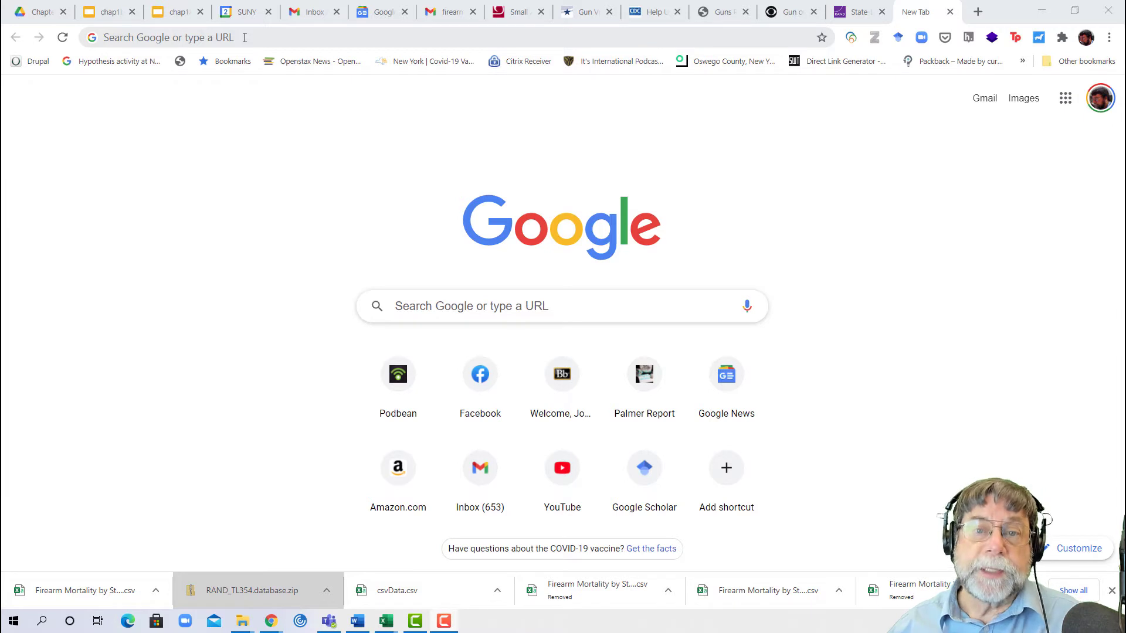
- Run a Google search for 'gretl'
left_click(242, 37)
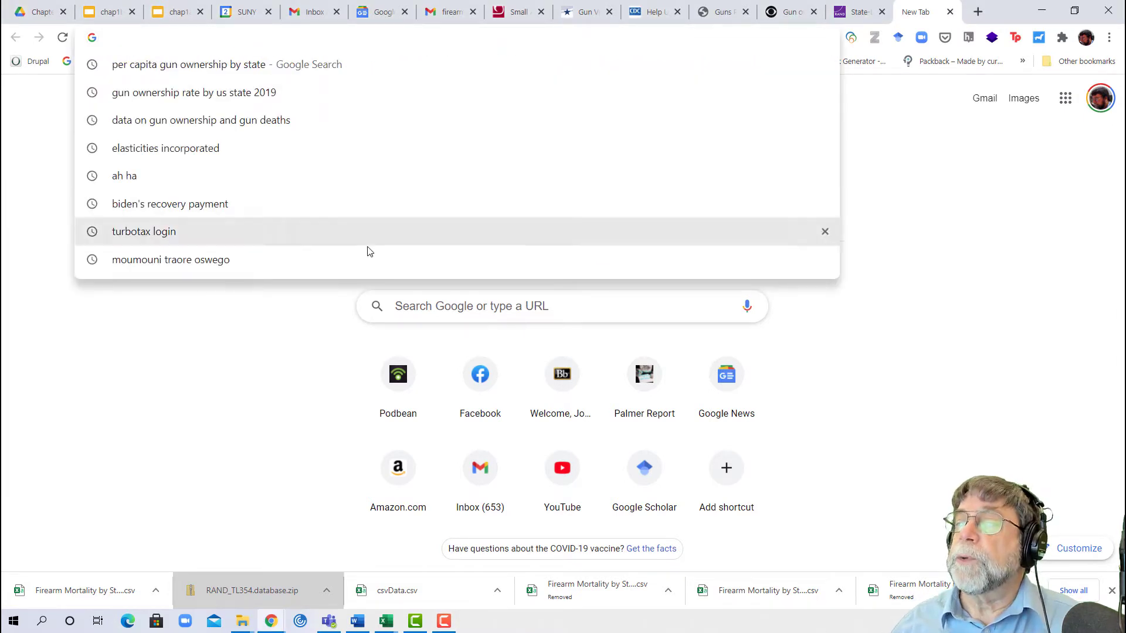
left_click(413, 305)
type("gretl")
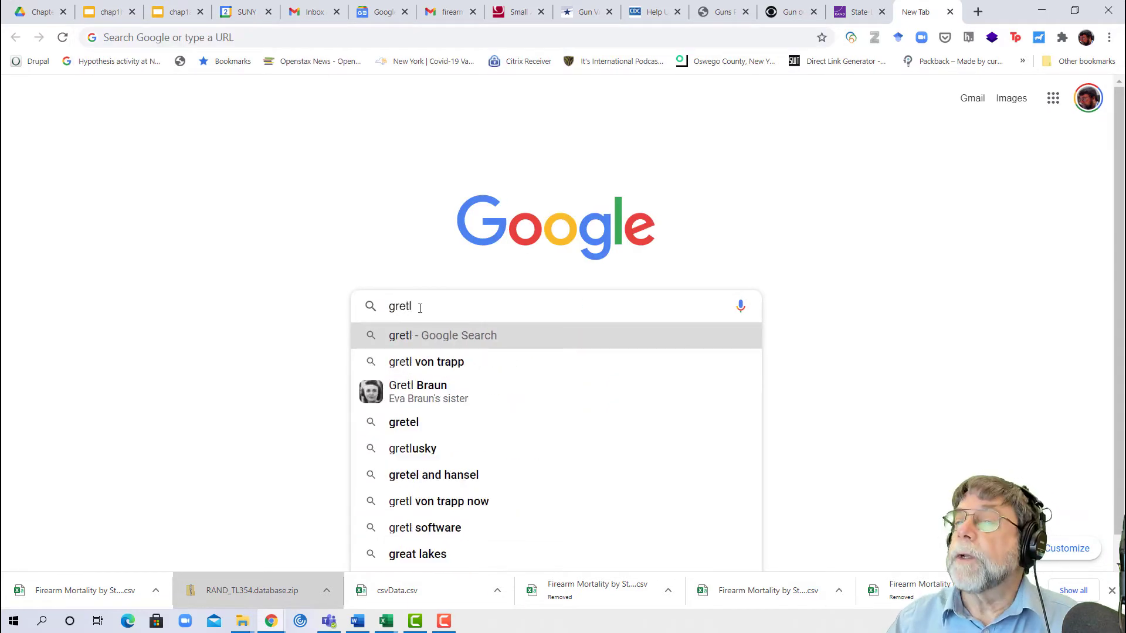
key("Return")
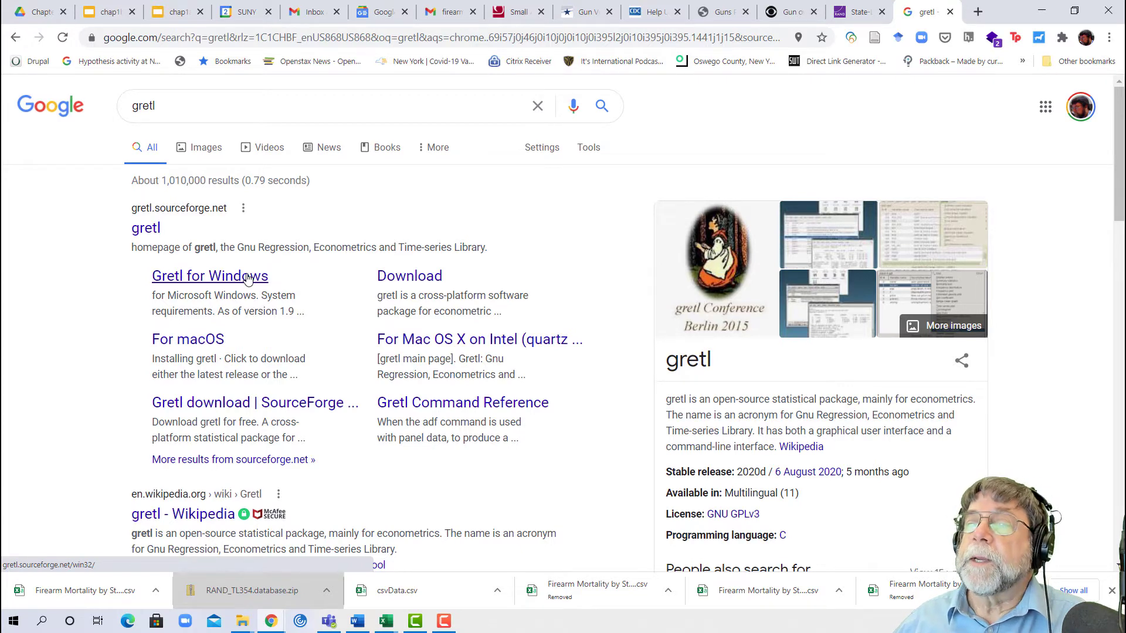
- Open the gretl for Windows page and download the 64-bit gretl-2021a-64.exe installer
left_click(248, 276)
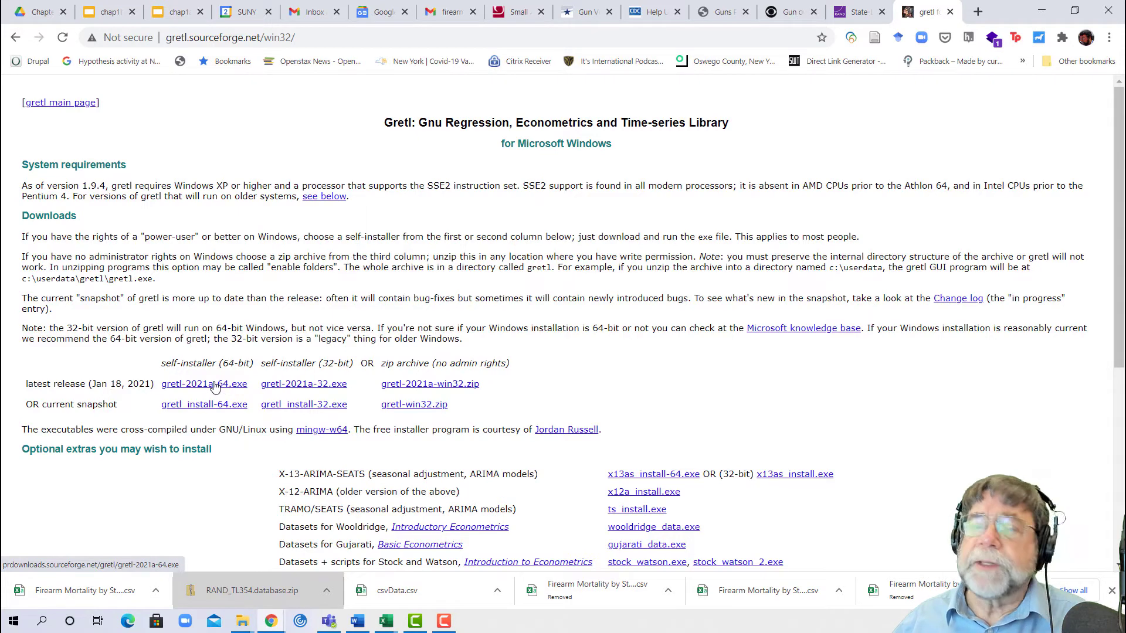
left_click(214, 388)
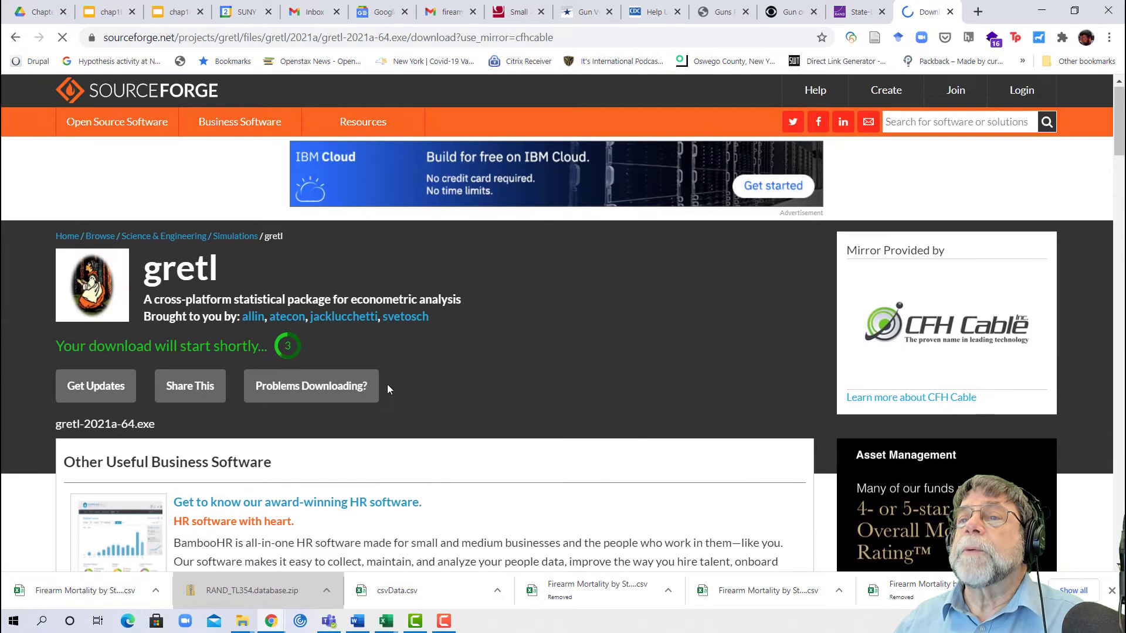
- Open the completed gretl-2021a-64.exe download from the browser's download bar
scroll(387, 385, "down", 7)
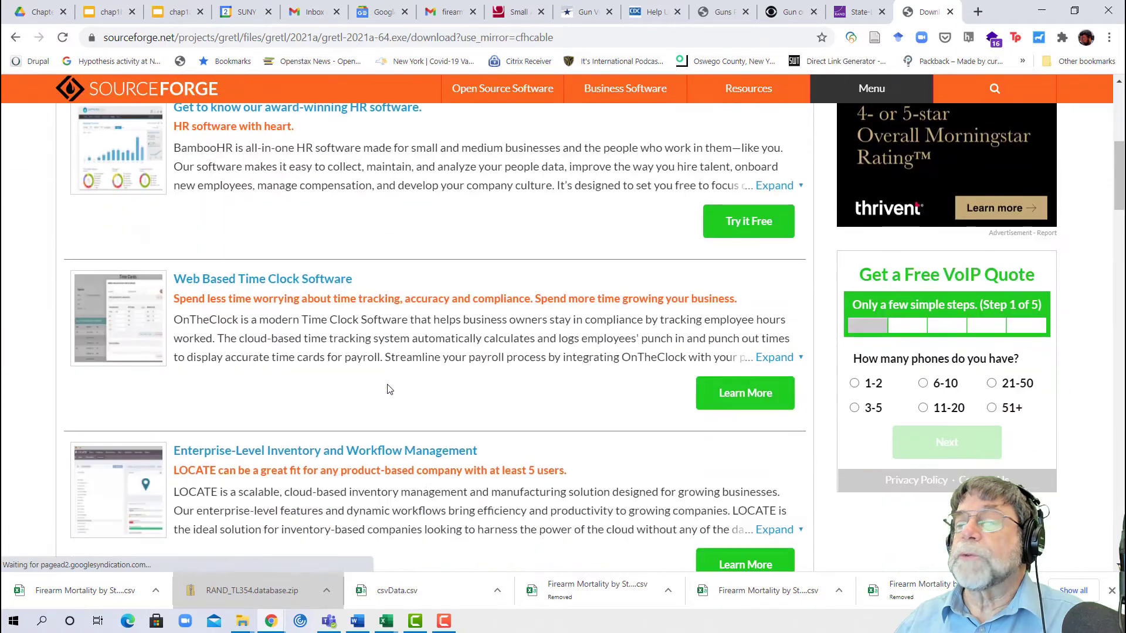
scroll(386, 389, "down", 3)
scroll(386, 390, "down", 3)
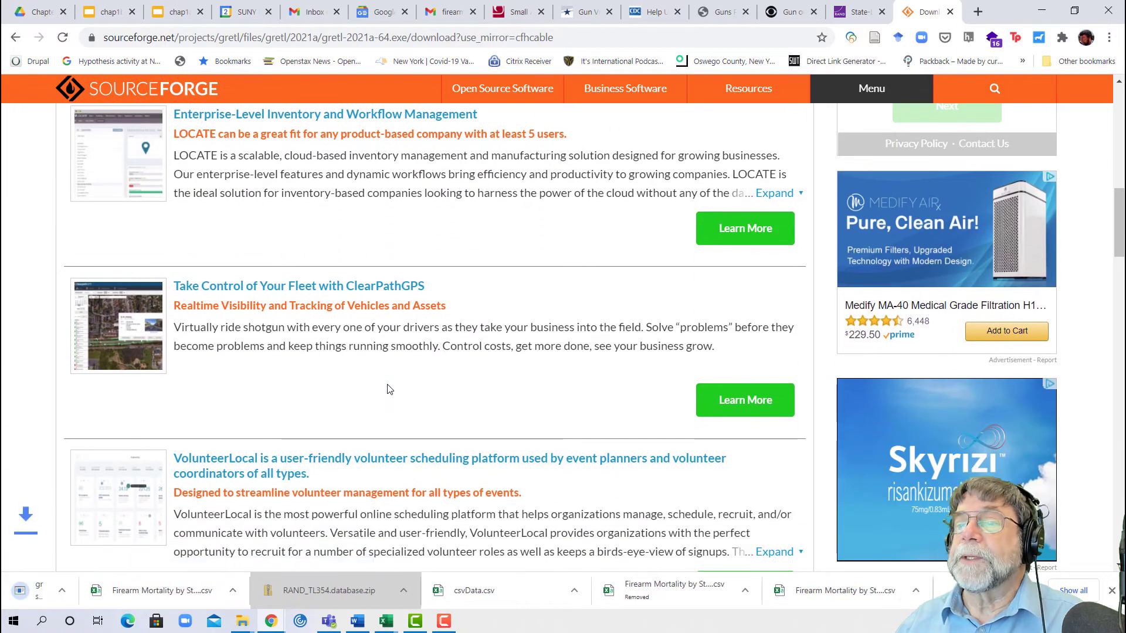
scroll(387, 390, "down", 5)
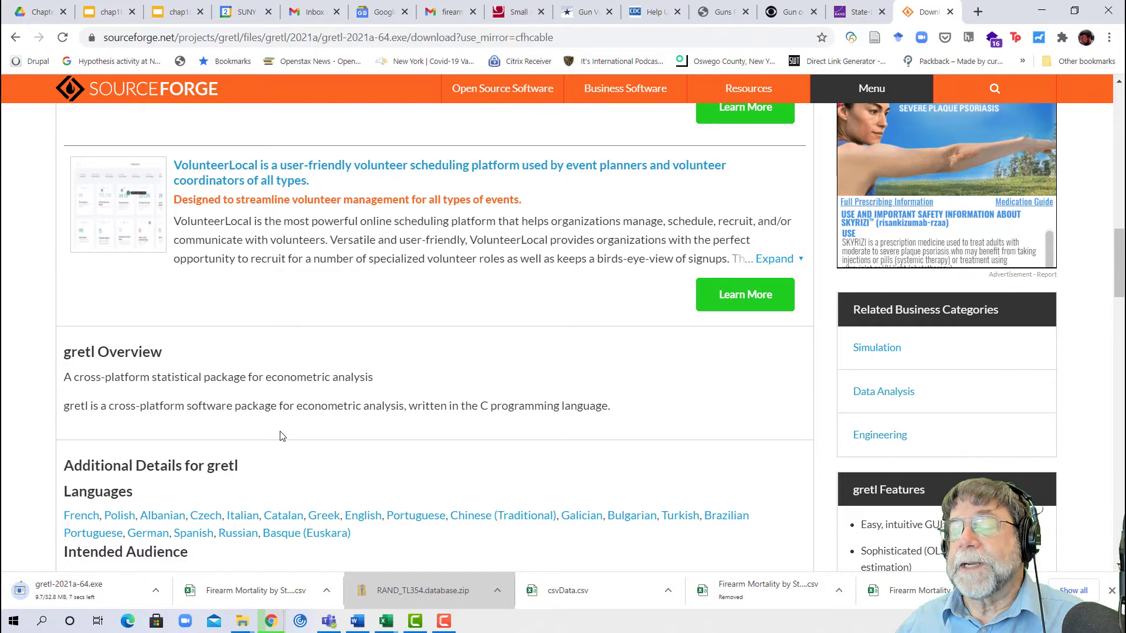
scroll(281, 434, "up", 10)
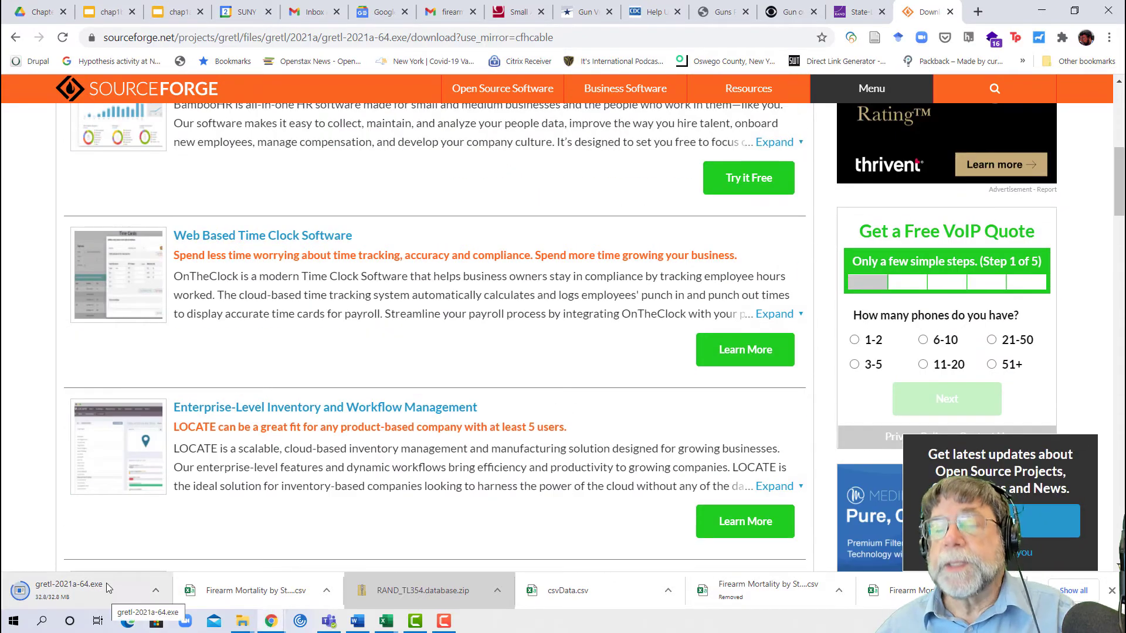
left_click(155, 591)
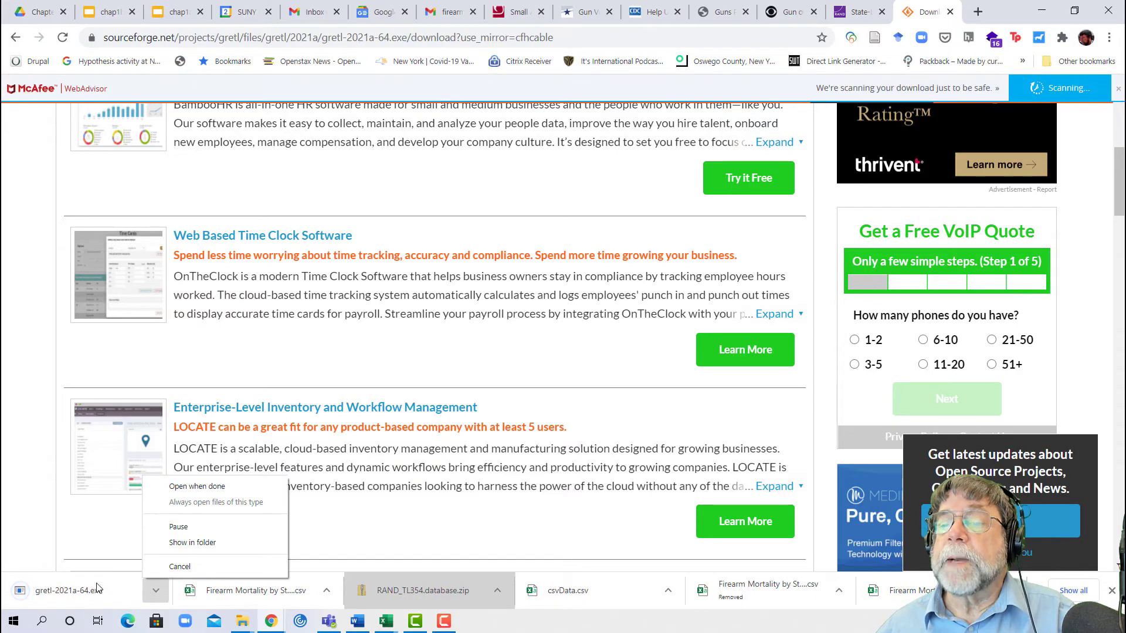
left_click(72, 589)
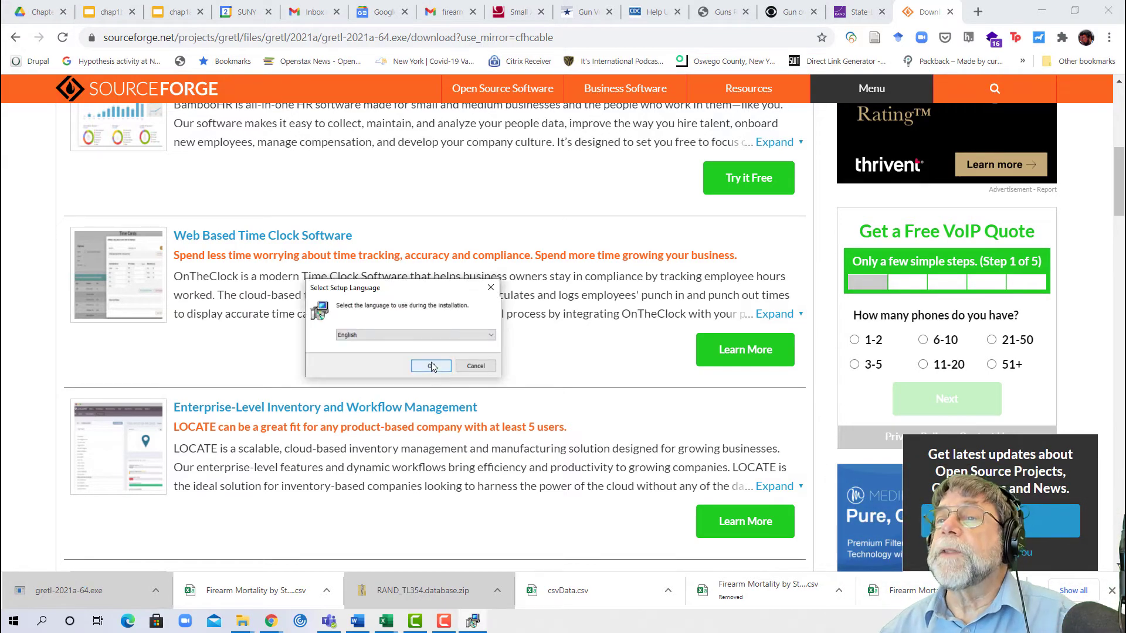
- Install gretl in English to C:\Program Files\gretl, adding its directory to the PATH
left_click(430, 365)
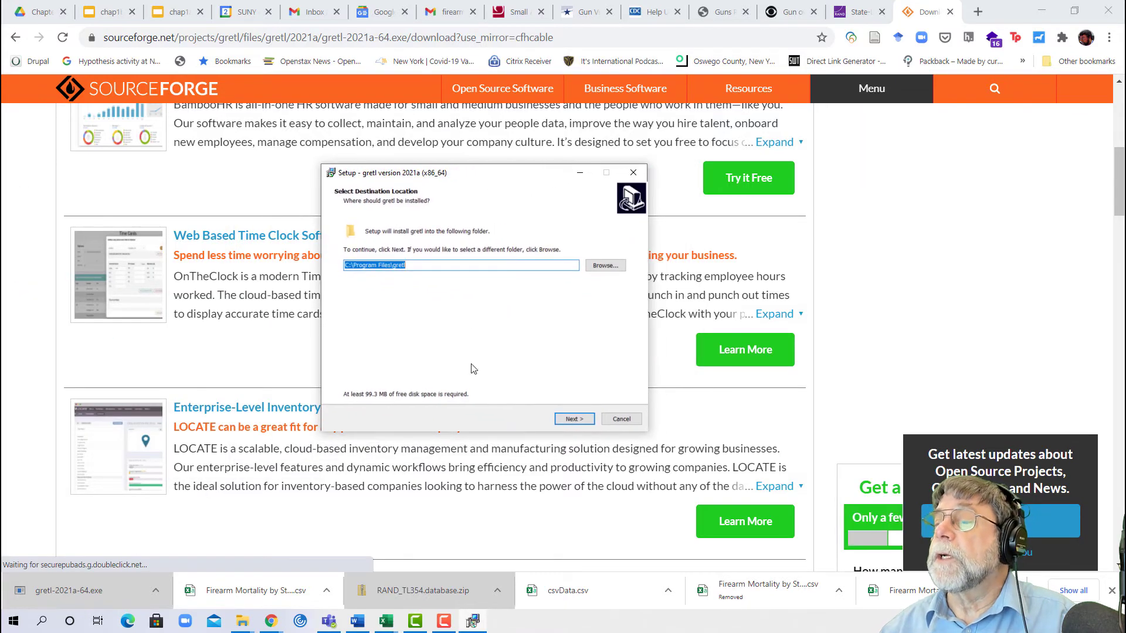
left_click(574, 418)
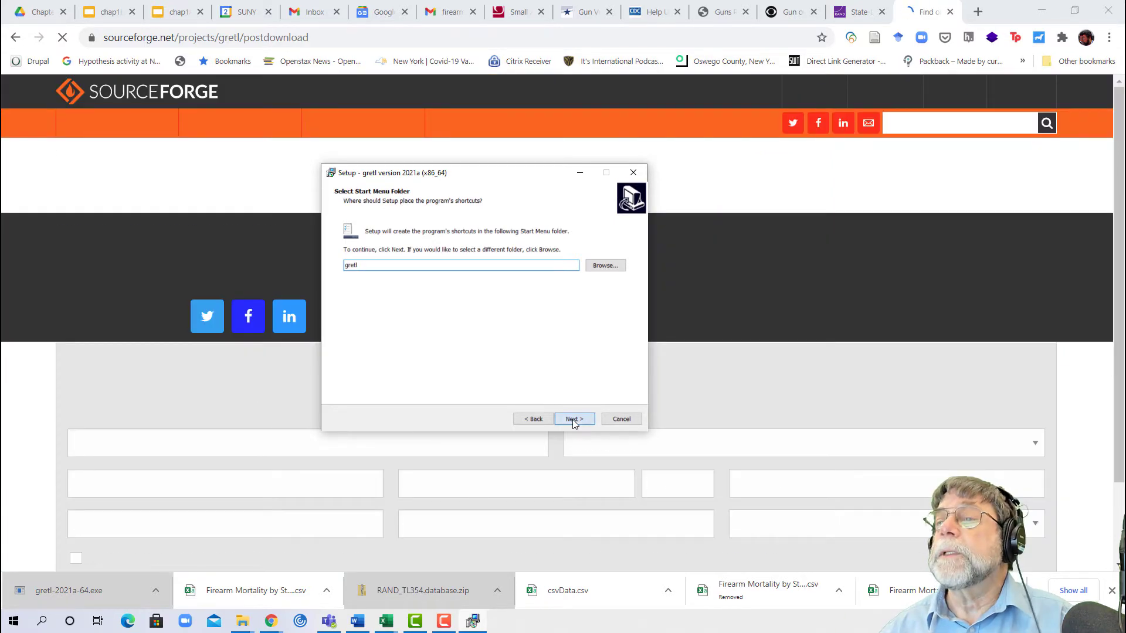
left_click(572, 420)
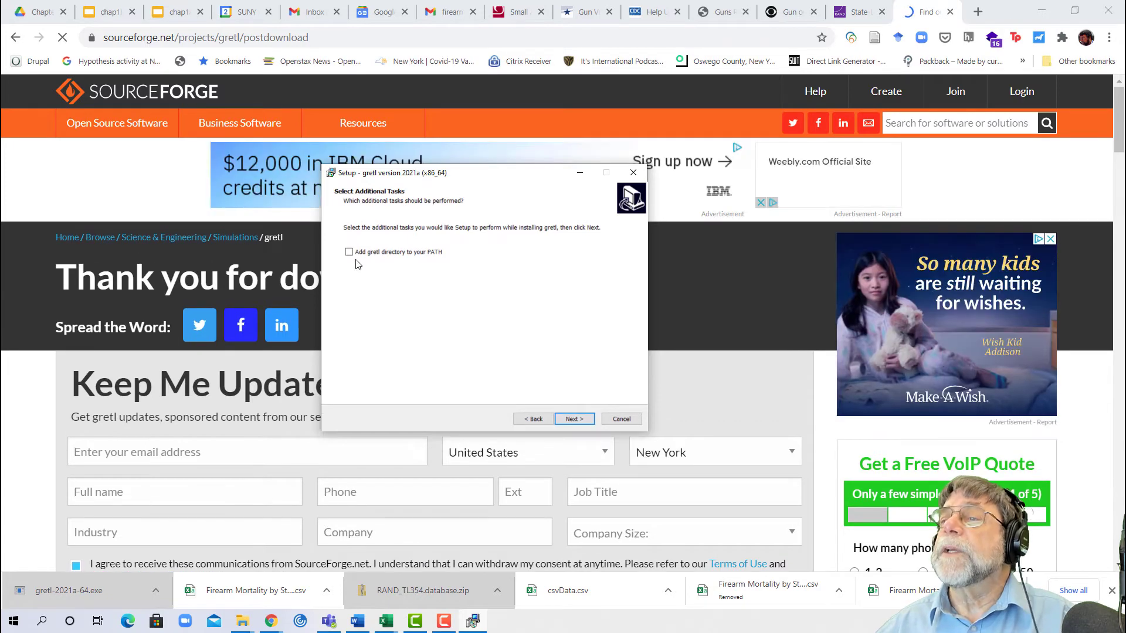
left_click(352, 253)
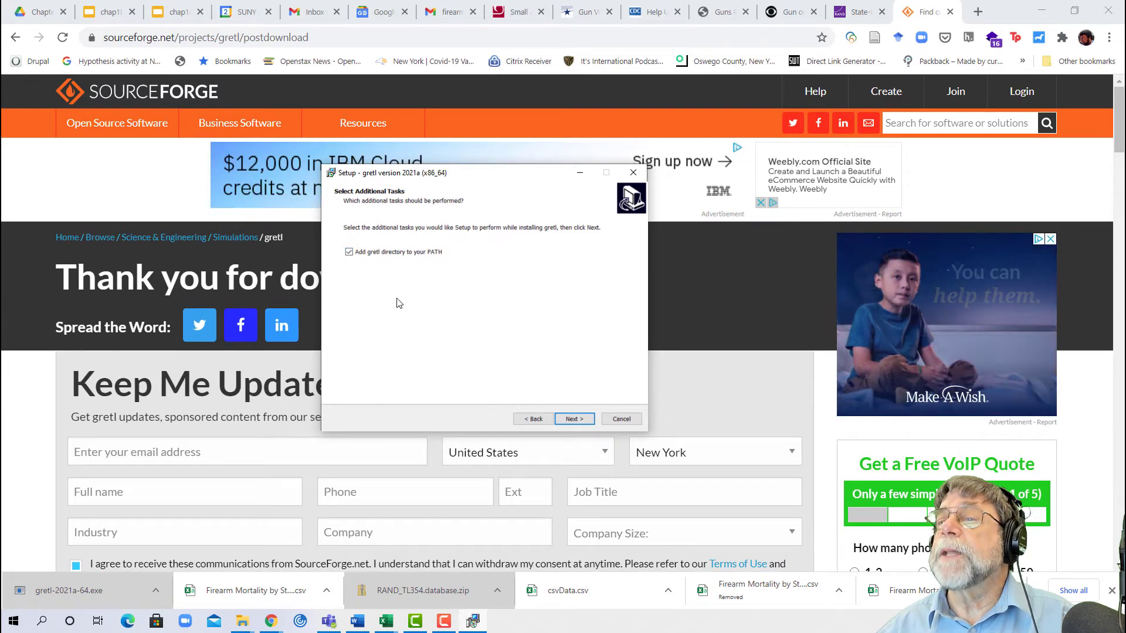
left_click(574, 420)
left_click(573, 420)
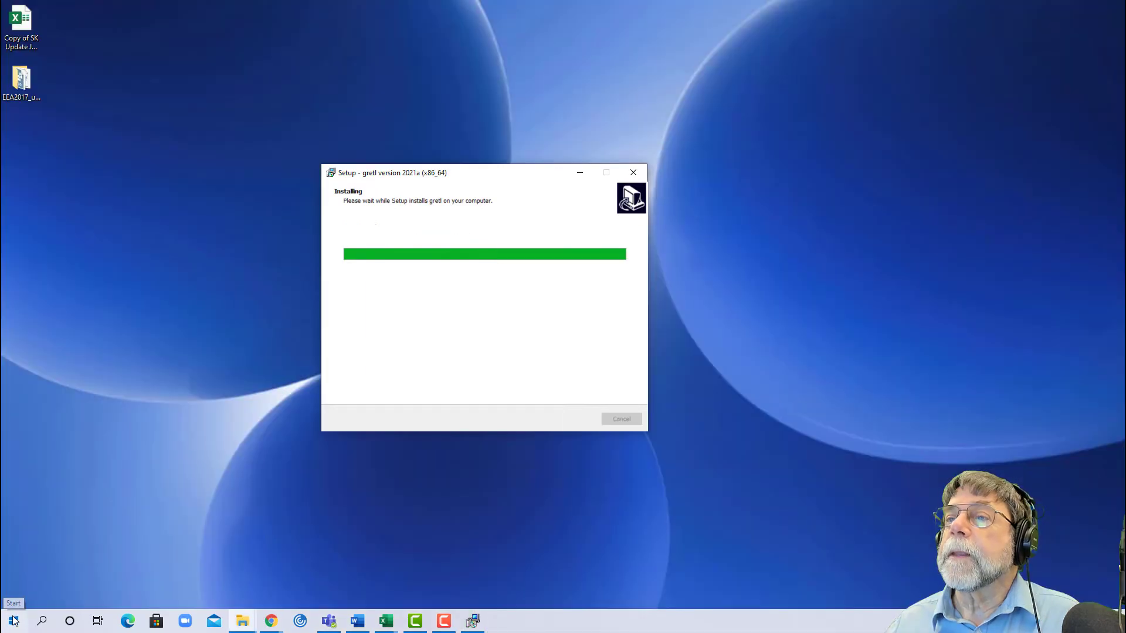
- Finish and close the gretl setup wizard
left_click(13, 621)
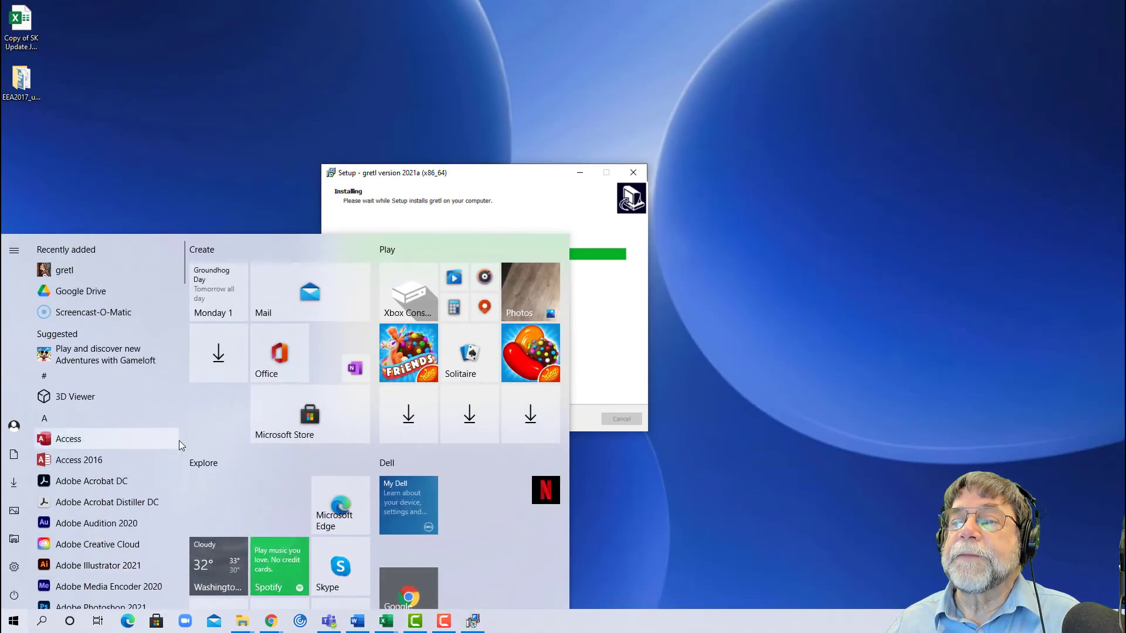
scroll(179, 445, "down", 10)
scroll(178, 446, "down", 5)
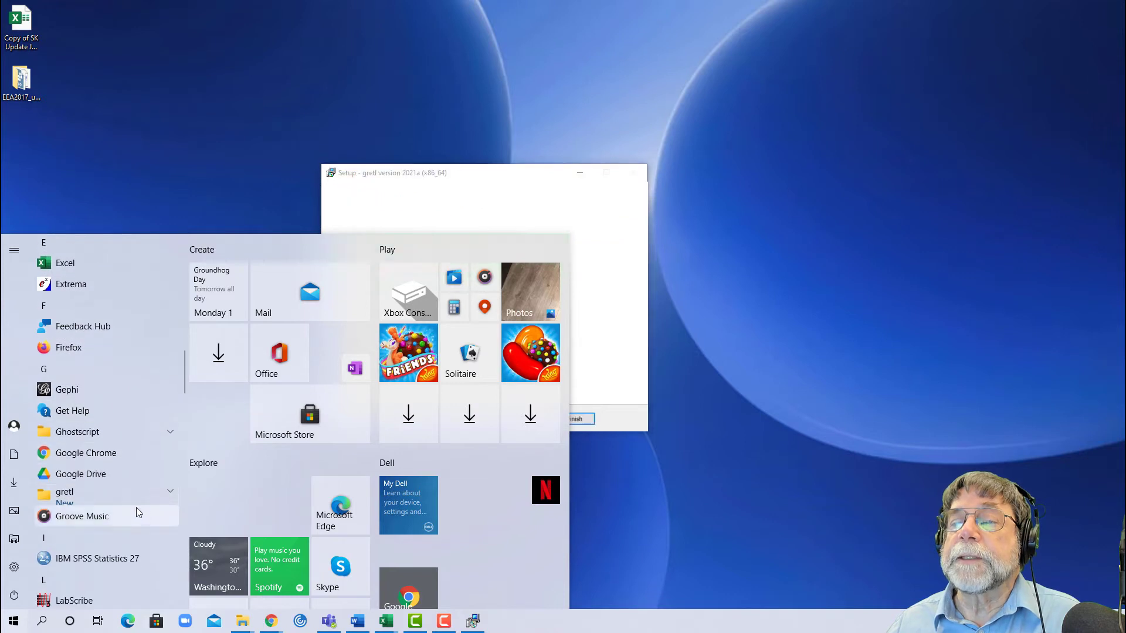
left_click(497, 194)
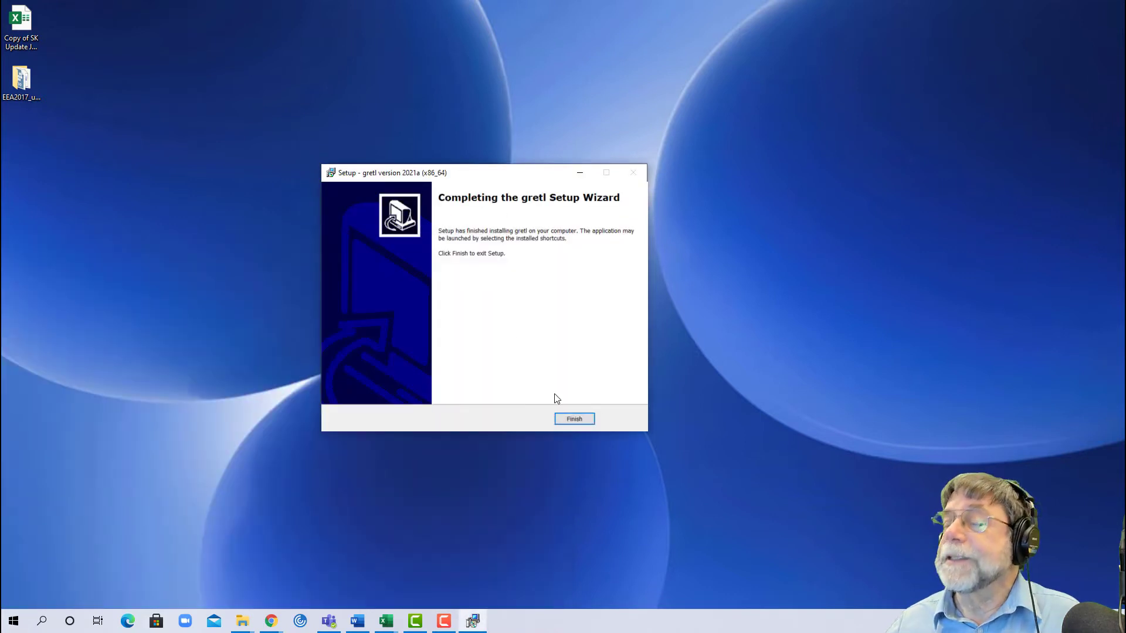
left_click(574, 419)
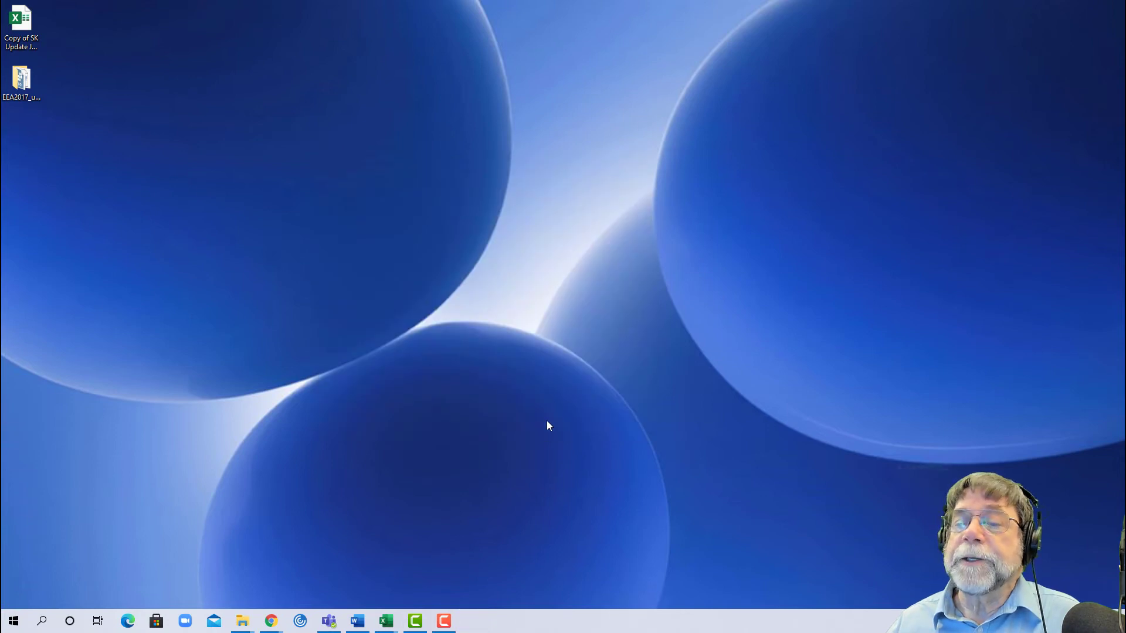
- Launch the newly installed gretl from the Start menu's program list
left_click(14, 622)
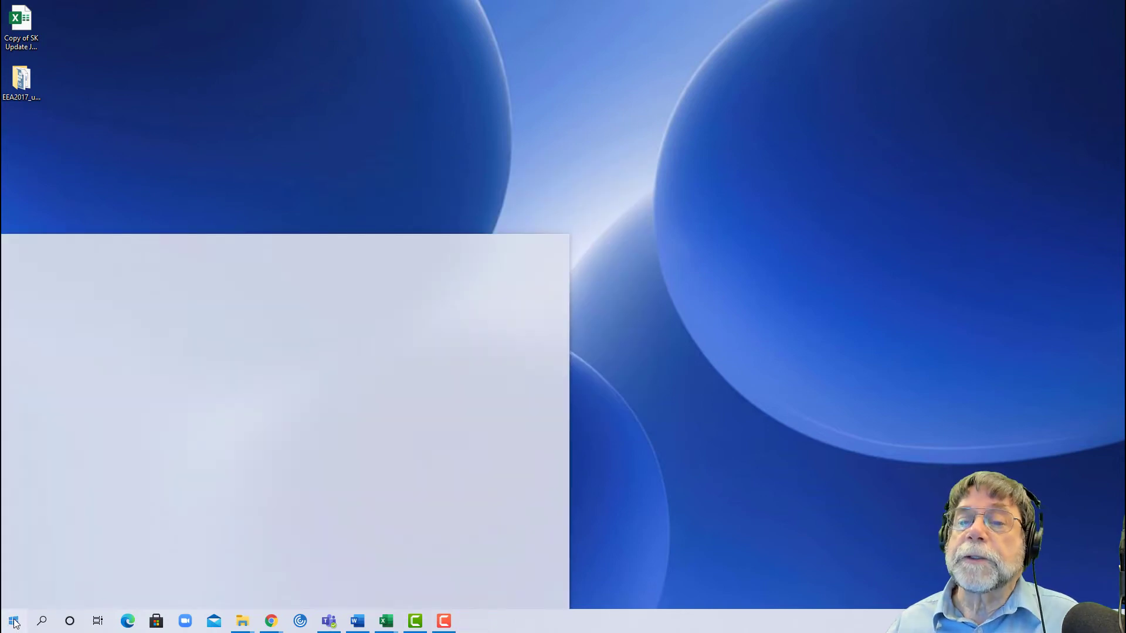
scroll(99, 484, "down", 15)
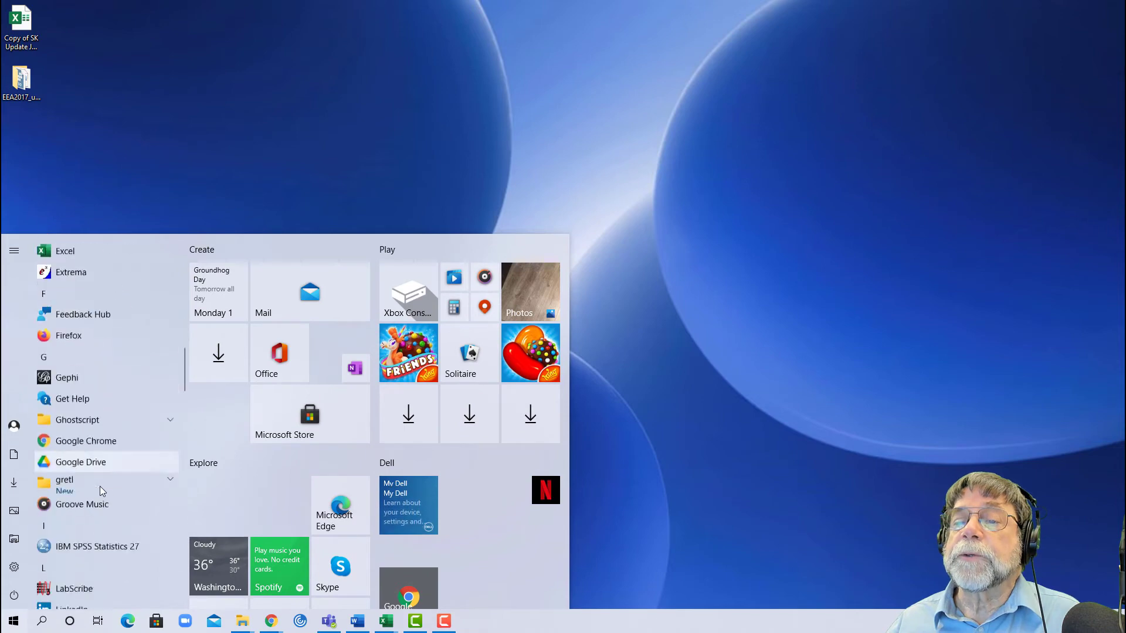
scroll(100, 487, "down", 1)
scroll(100, 488, "up", 2)
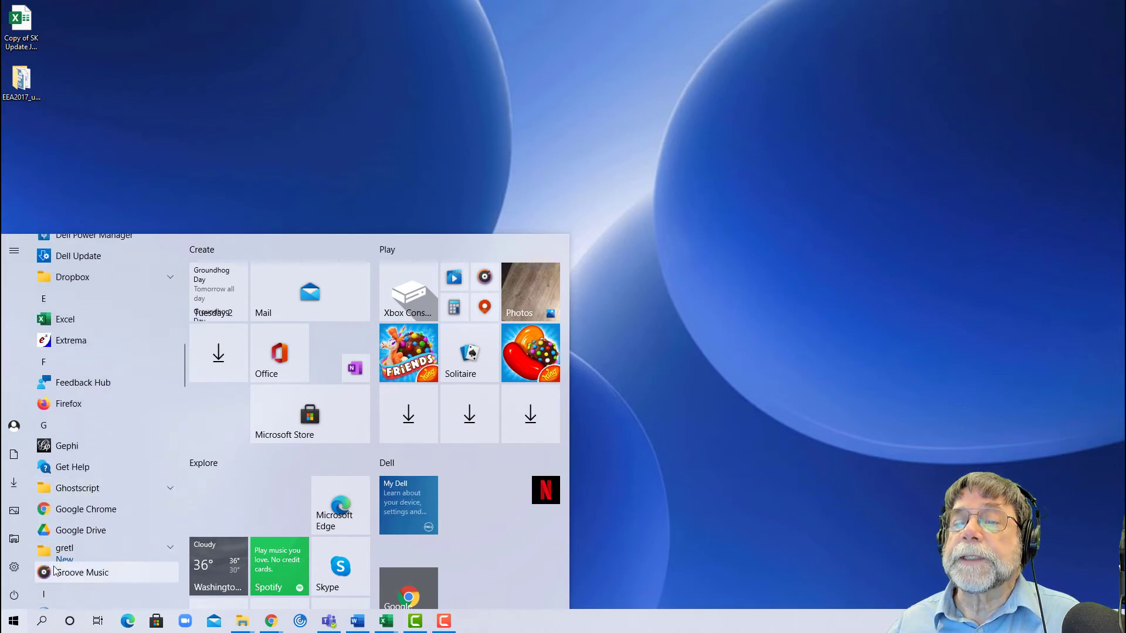
left_click(71, 573)
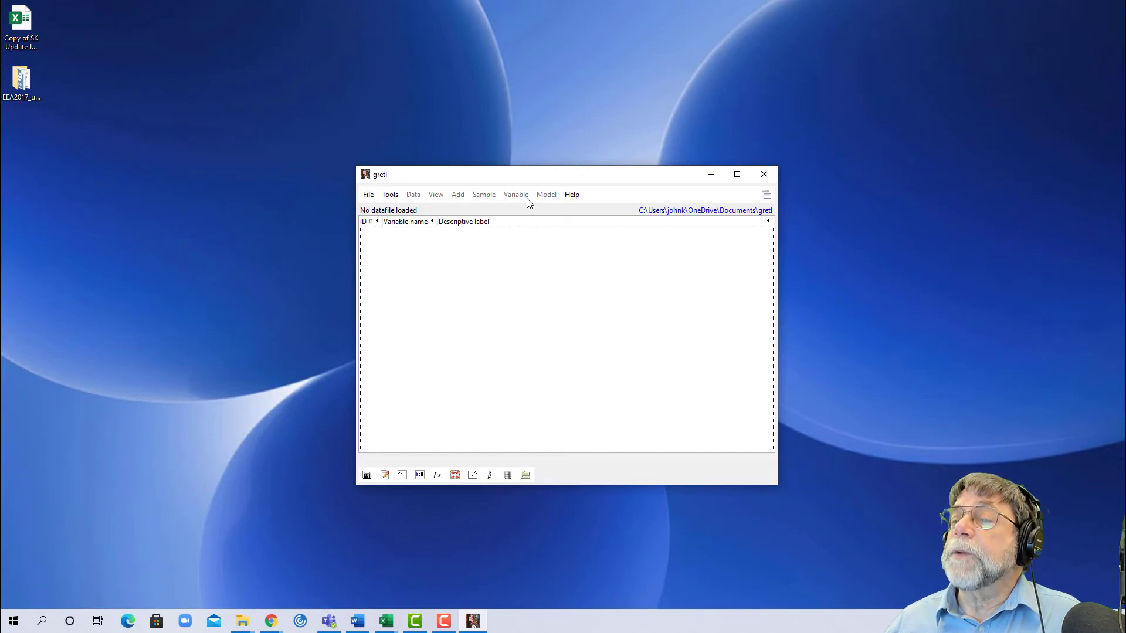
left_click(572, 195)
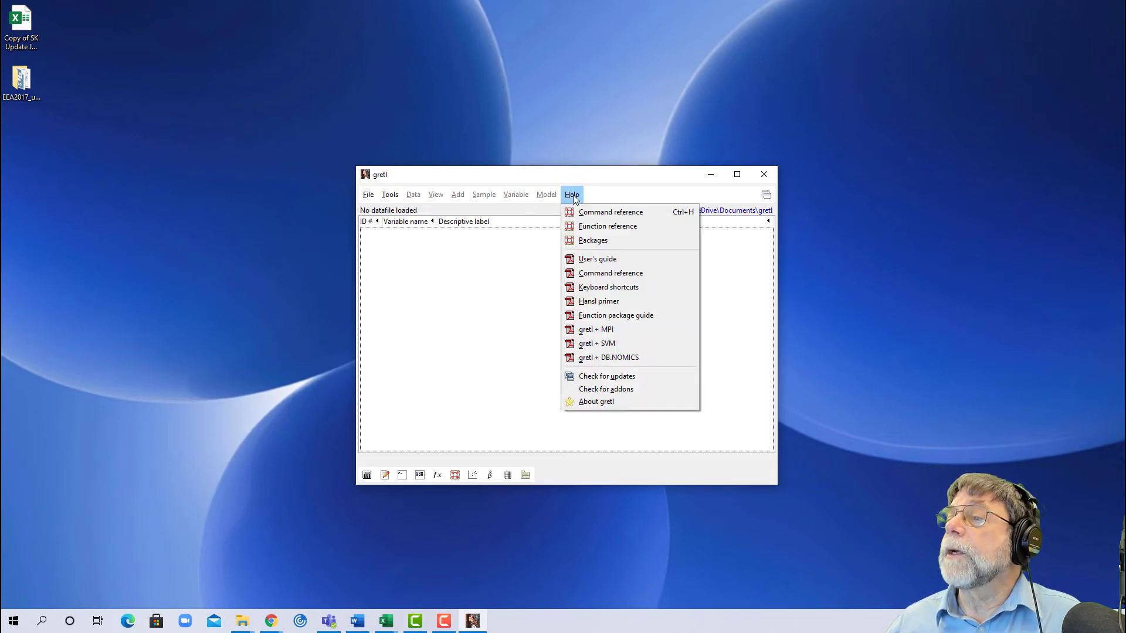
mouse_move(366, 196)
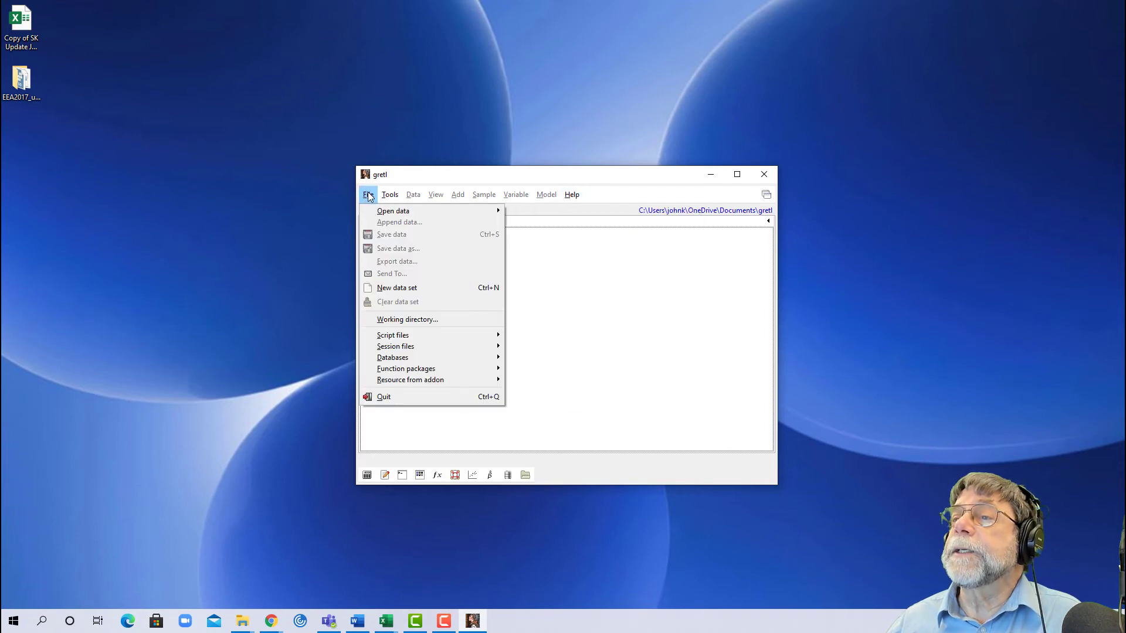
left_click(368, 196)
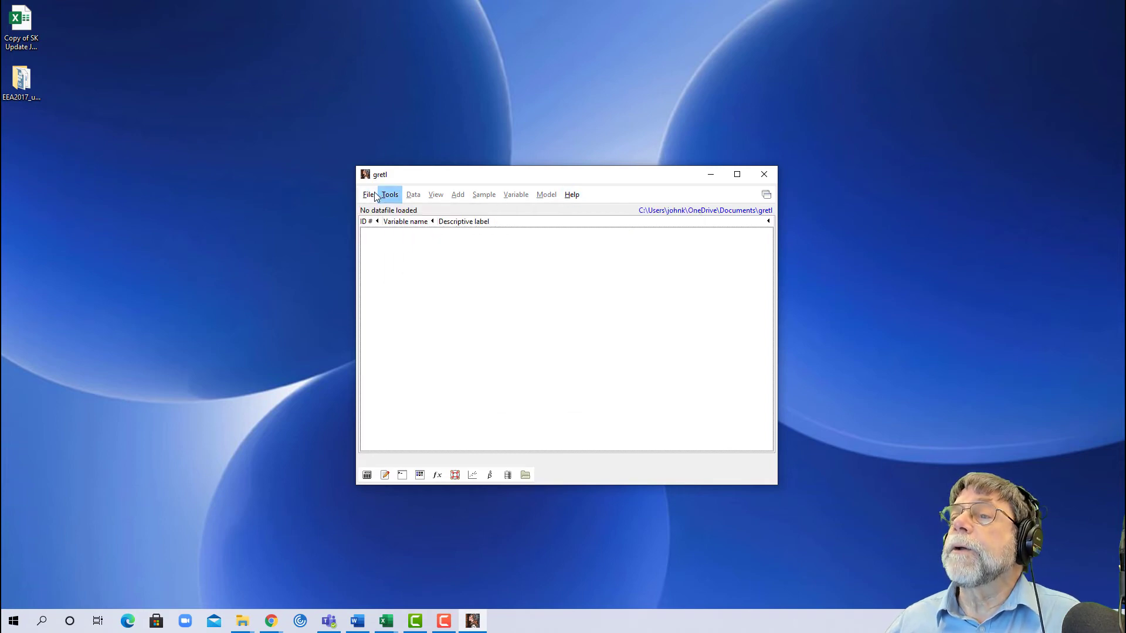
left_click(368, 195)
mouse_move(387, 212)
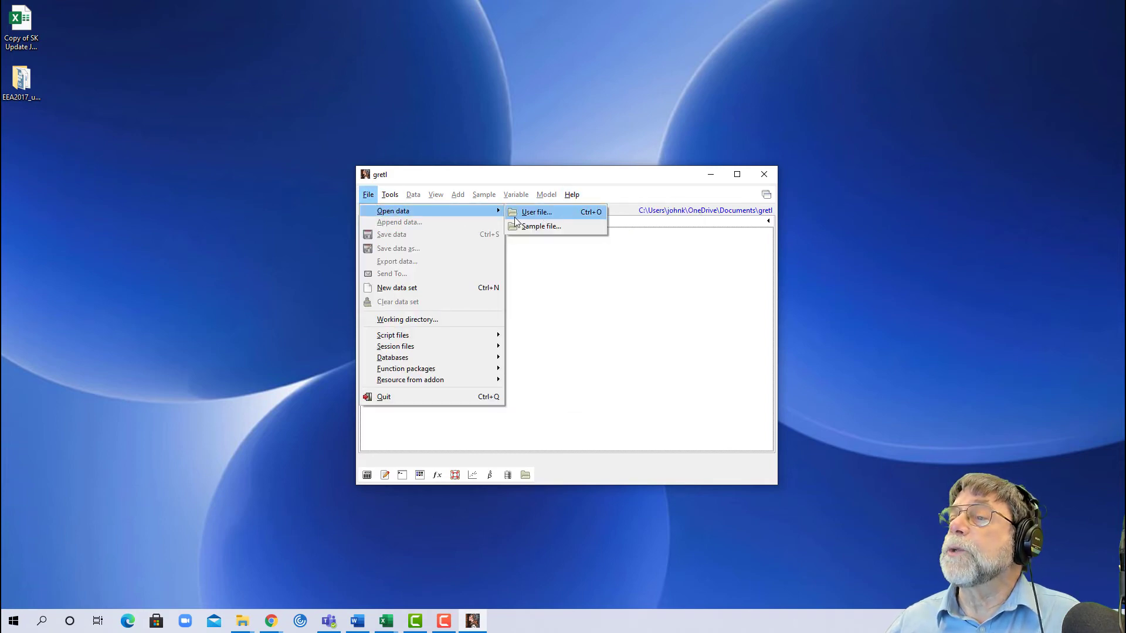
left_click(553, 226)
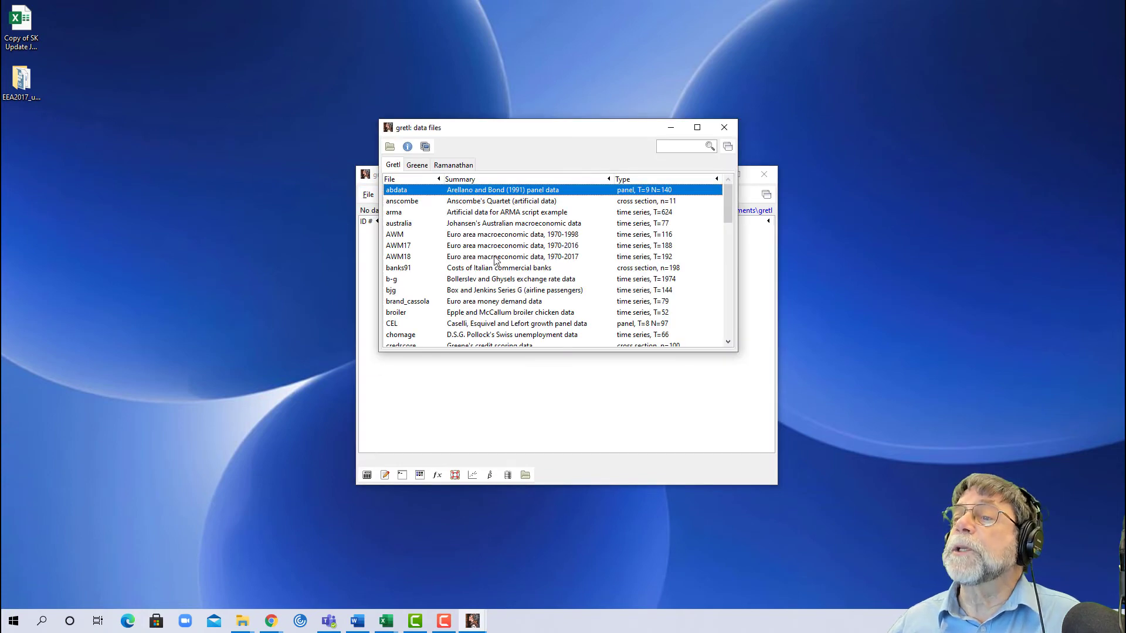
scroll(481, 296, "down", 2)
scroll(479, 297, "down", 1)
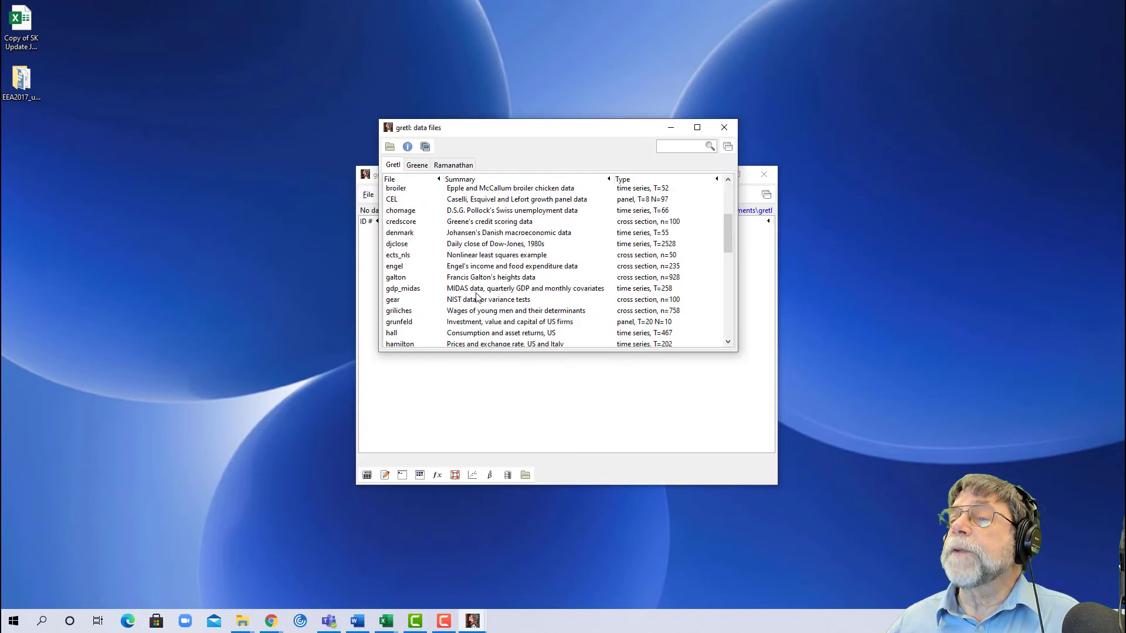
left_click(722, 128)
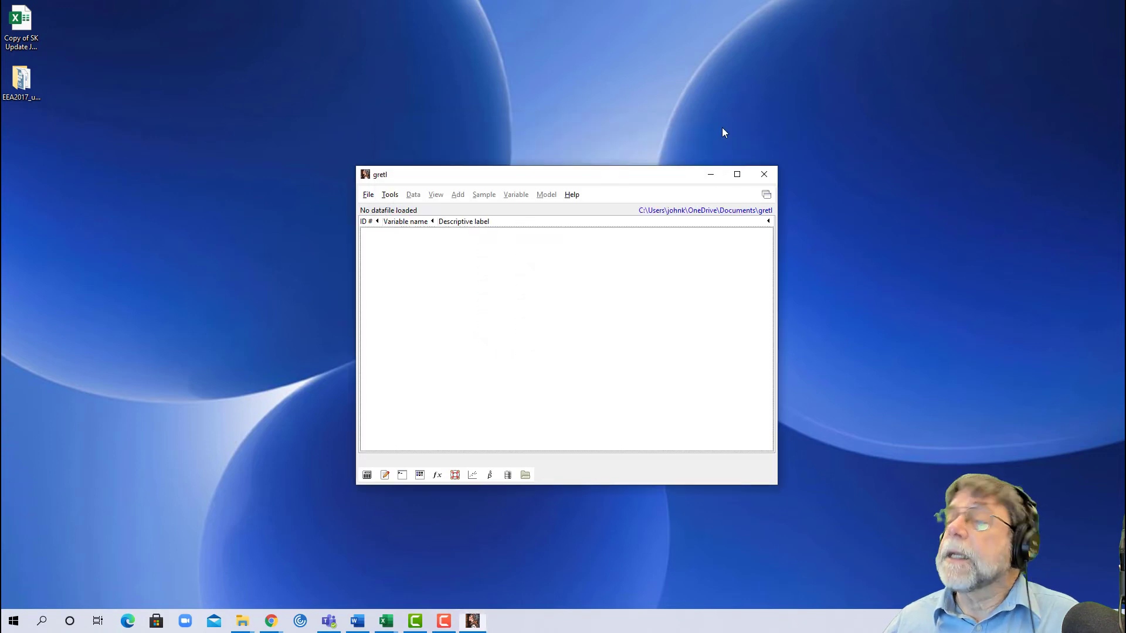